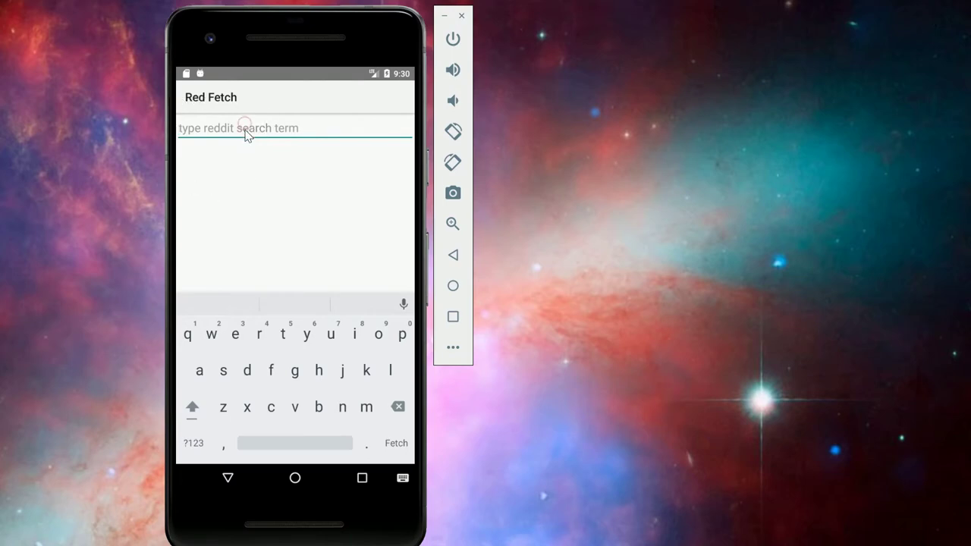
pyautogui.write('ca')
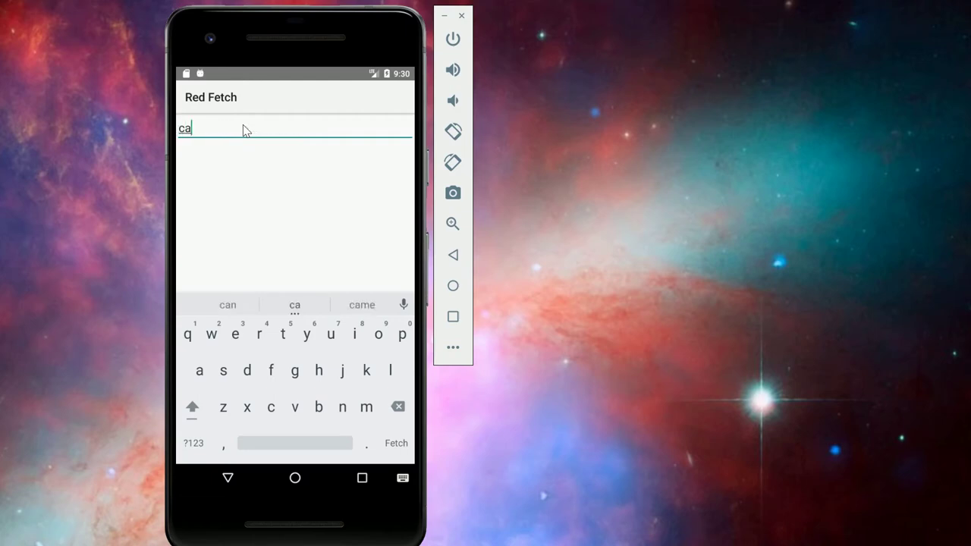
pyautogui.write('t')
pyautogui.write('s')
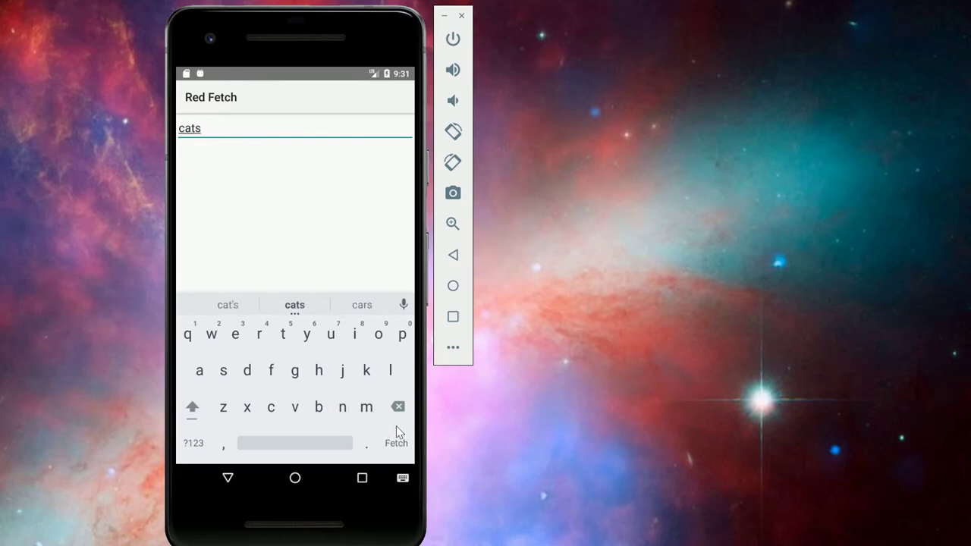
# - Search Red Fetch for 'cats', removing a stray extra letter before running it
pyautogui.click(271, 370)
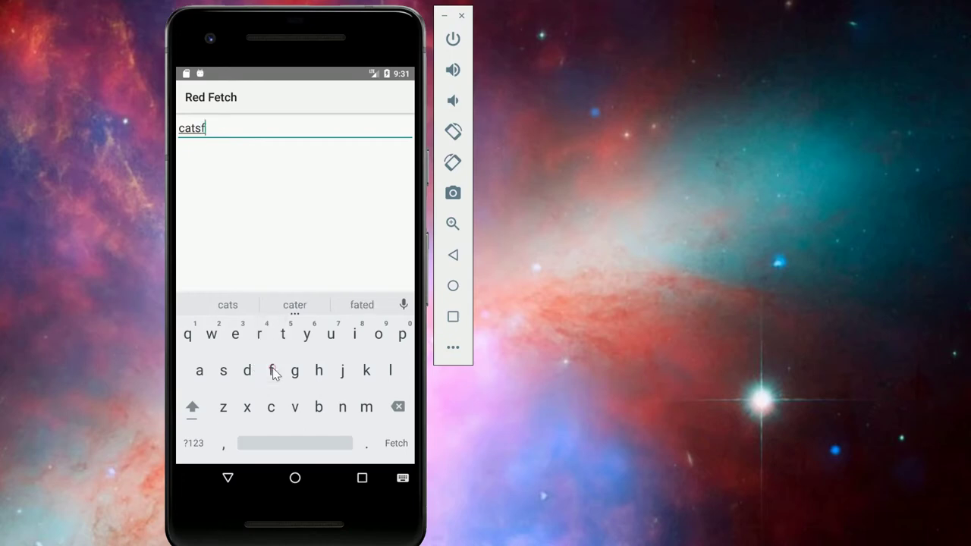
pyautogui.click(398, 407)
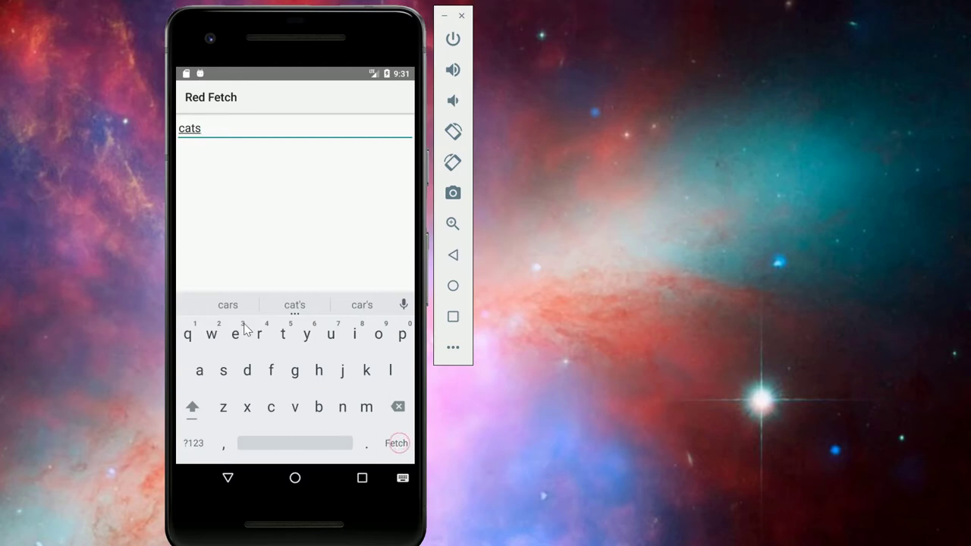
pyautogui.press('Return')
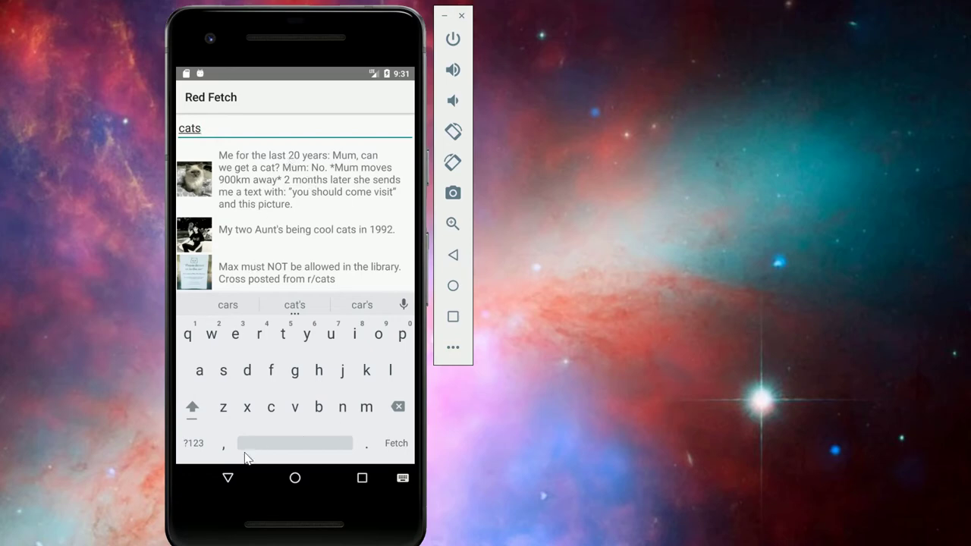
# - Scroll through the cat results and swipe away the Bella and cat rescue vacuum posts
pyautogui.click(229, 478)
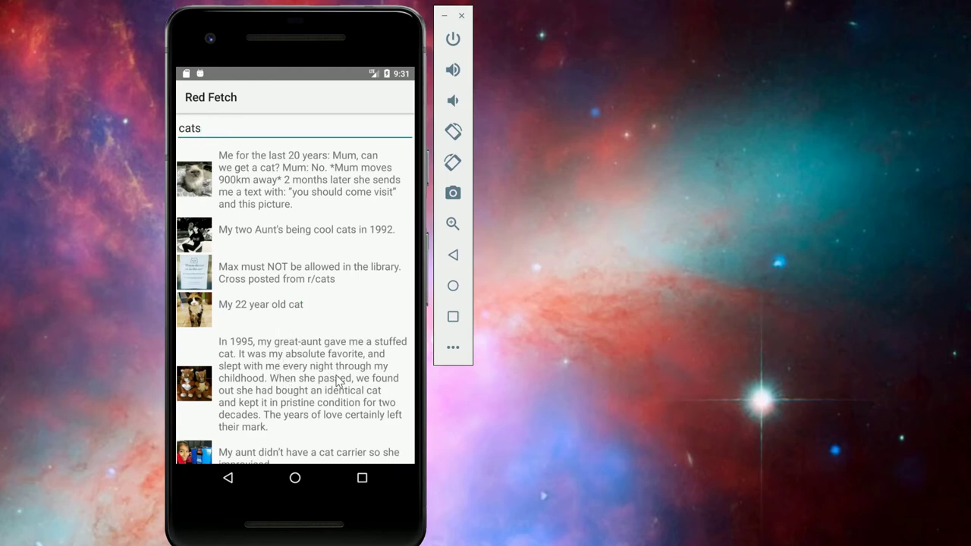
pyautogui.moveTo(331, 400); pyautogui.dragTo(371, 164)
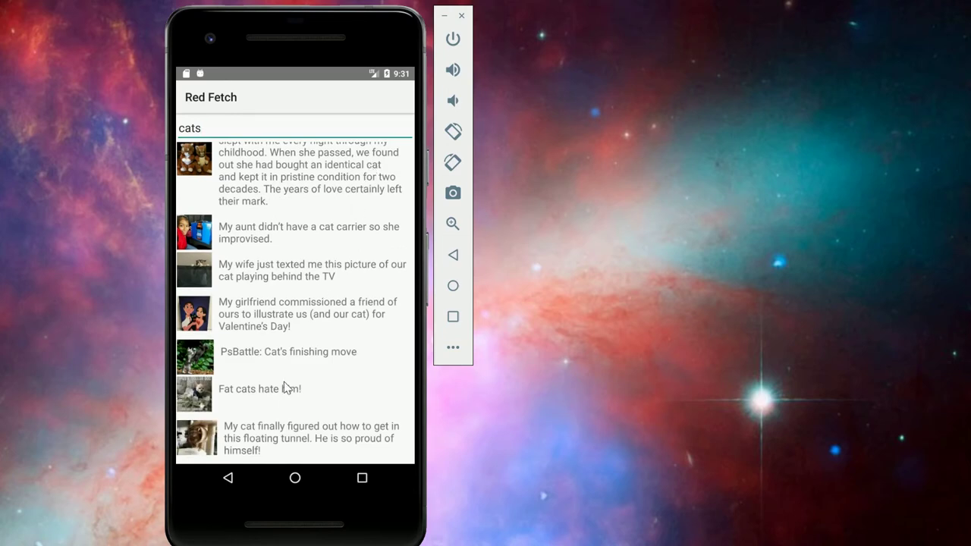
pyautogui.moveTo(286, 386); pyautogui.dragTo(295, 151)
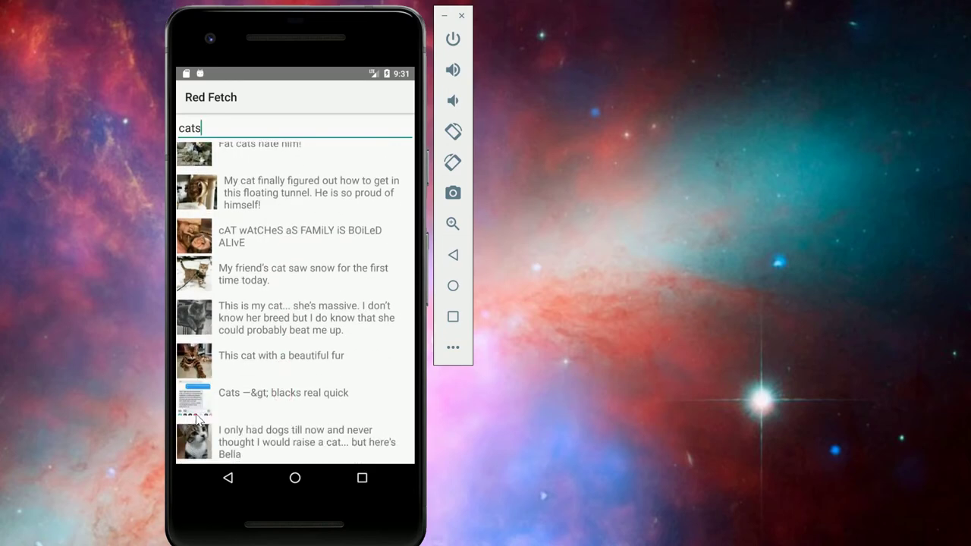
pyautogui.moveTo(261, 425); pyautogui.dragTo(258, 159)
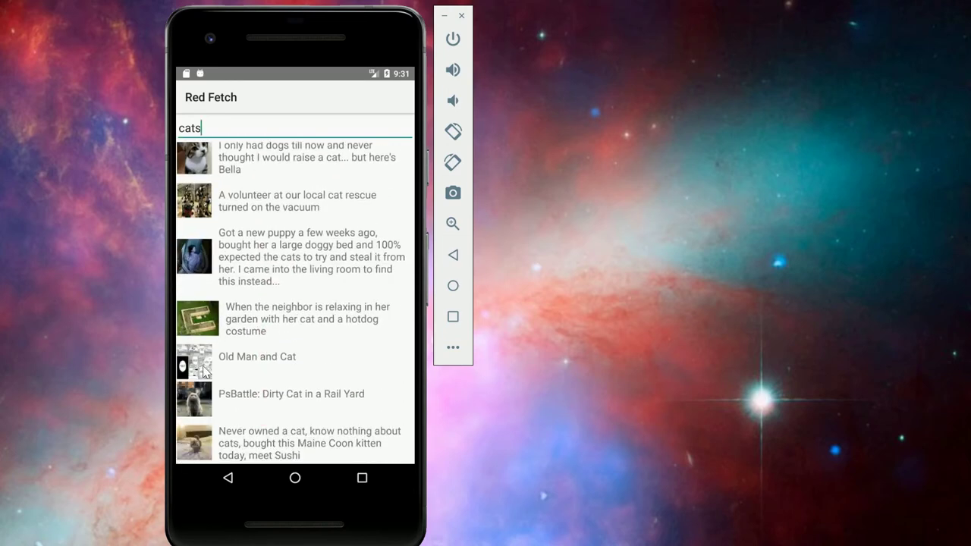
pyautogui.moveTo(269, 412); pyautogui.dragTo(258, 151)
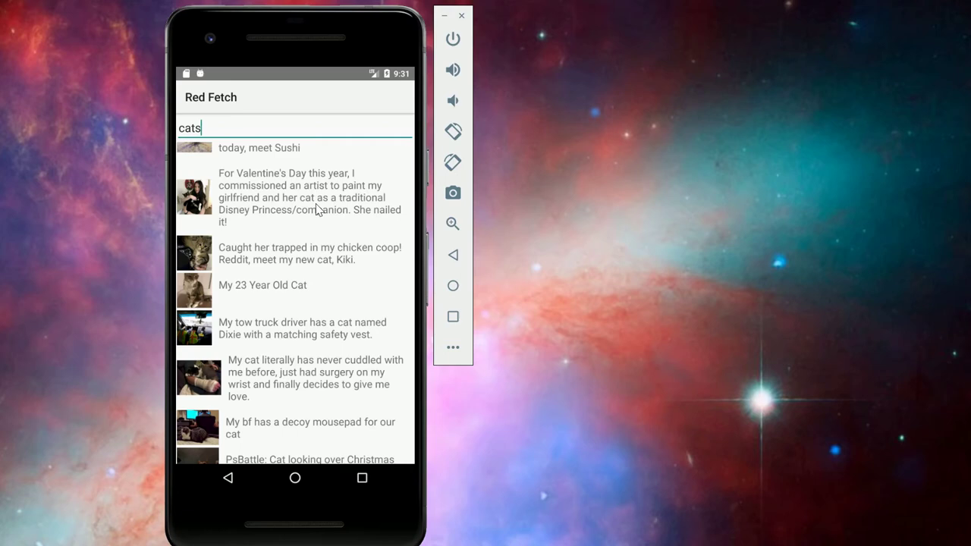
pyautogui.scroll(5, 317, 209)
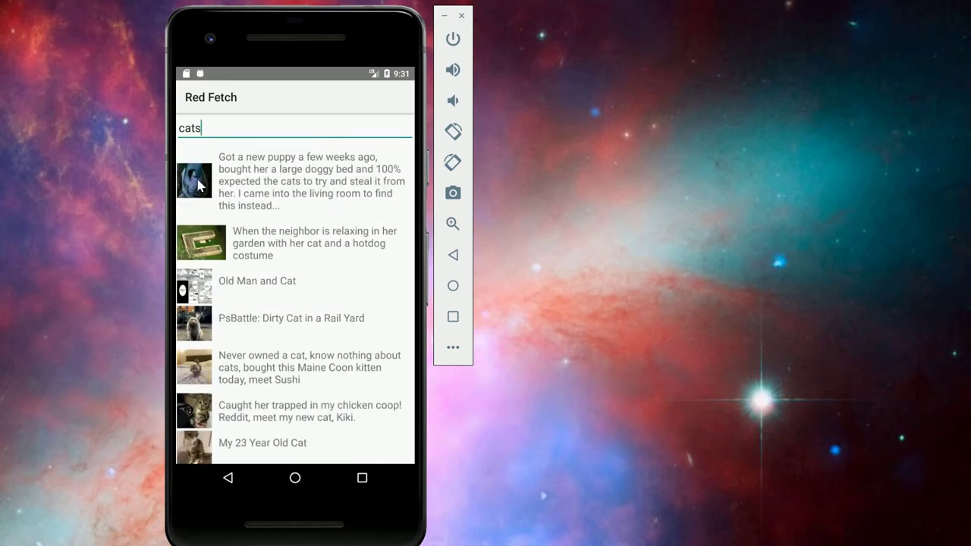
pyautogui.scroll(5, 284, 182)
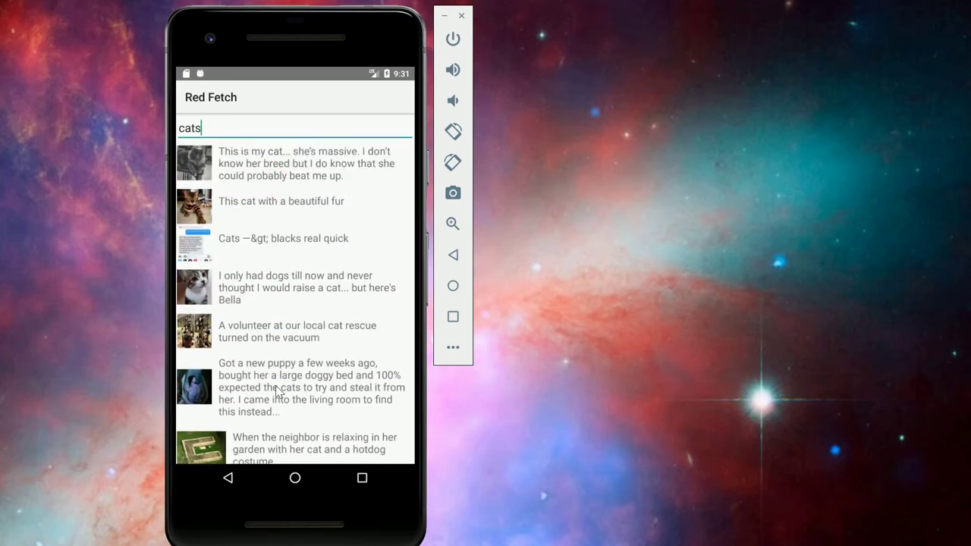
pyautogui.moveTo(377, 291); pyautogui.dragTo(278, 288)
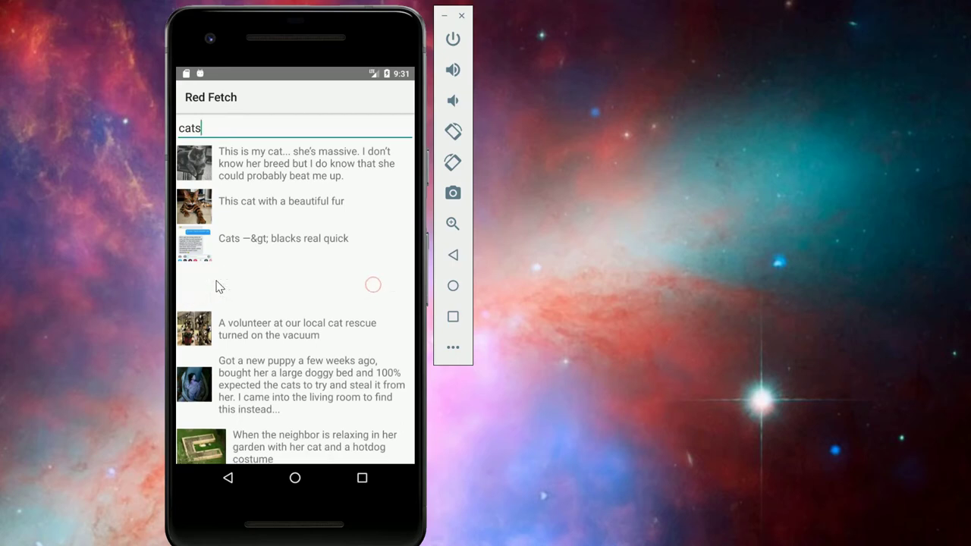
pyautogui.moveTo(360, 285); pyautogui.dragTo(243, 288)
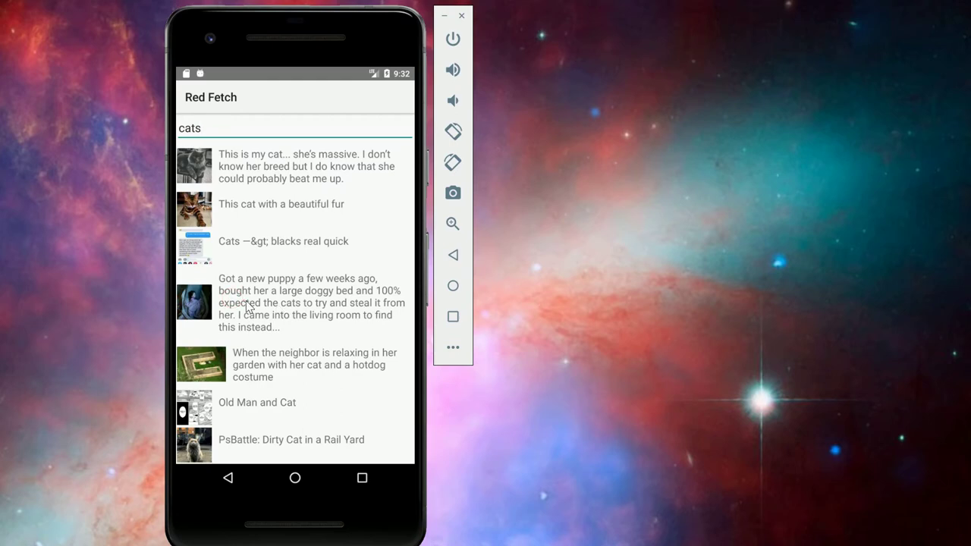
# - View the 'Got a new puppy' bed post and the floating tunnel cat post, returning to results
pyautogui.click(341, 309)
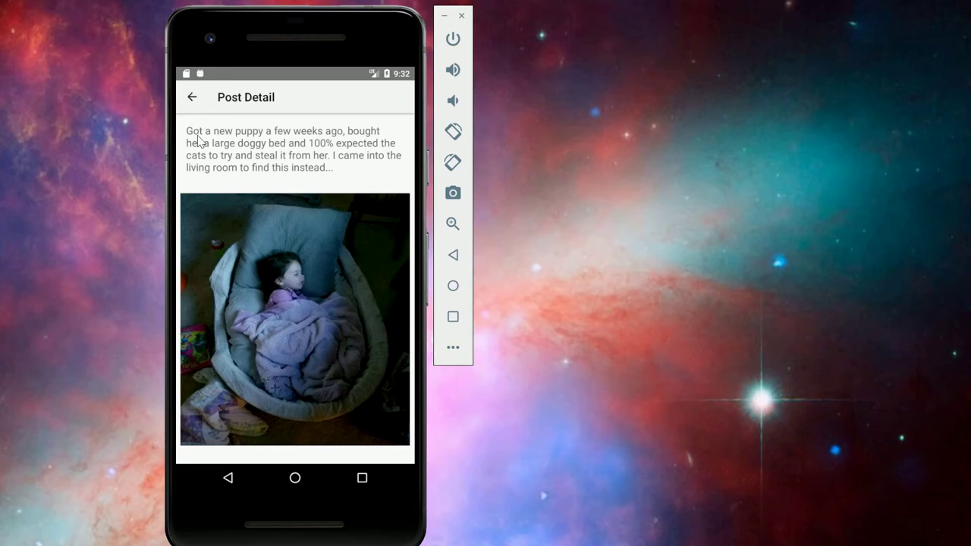
pyautogui.click(192, 97)
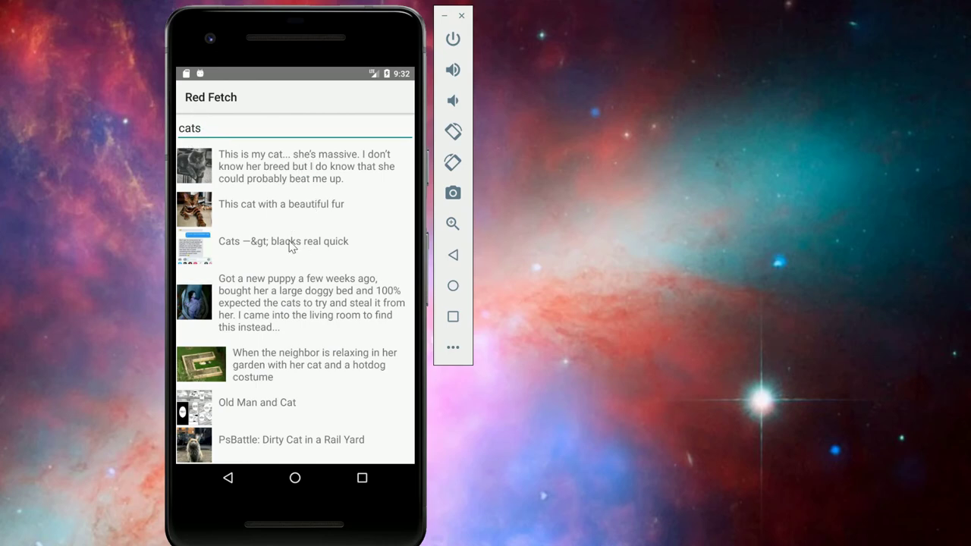
pyautogui.scroll(3, 292, 250)
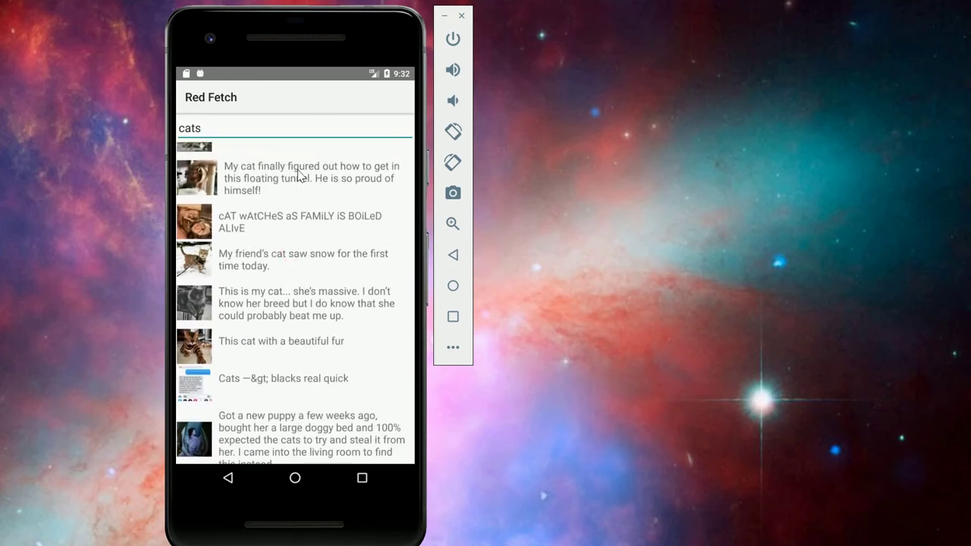
pyautogui.click(300, 176)
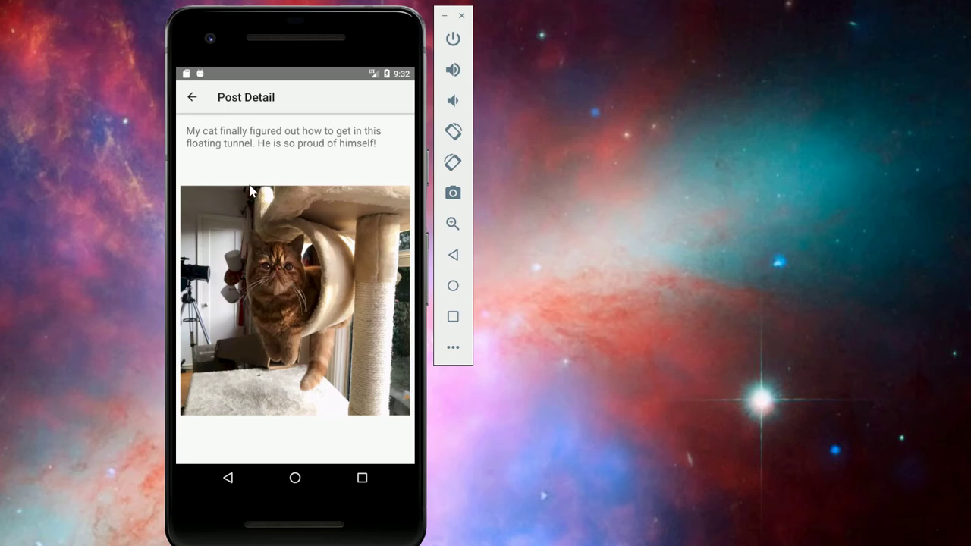
pyautogui.click(193, 97)
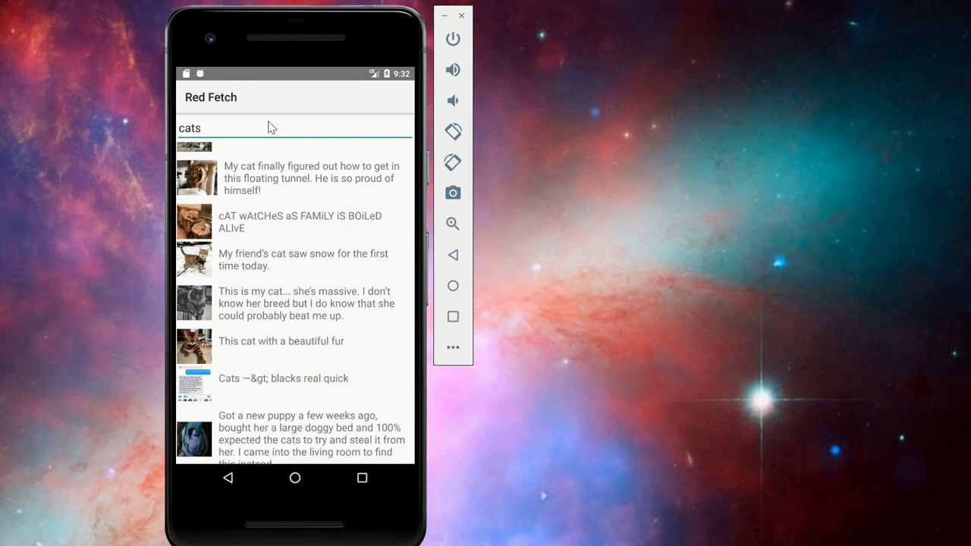
# - Replace the 'cats' search term and run a search for dogs
pyautogui.press('BackSpace')
pyautogui.press('BackSpace')
pyautogui.press('BackSpace')
pyautogui.write('dogs')
pyautogui.press('Return')
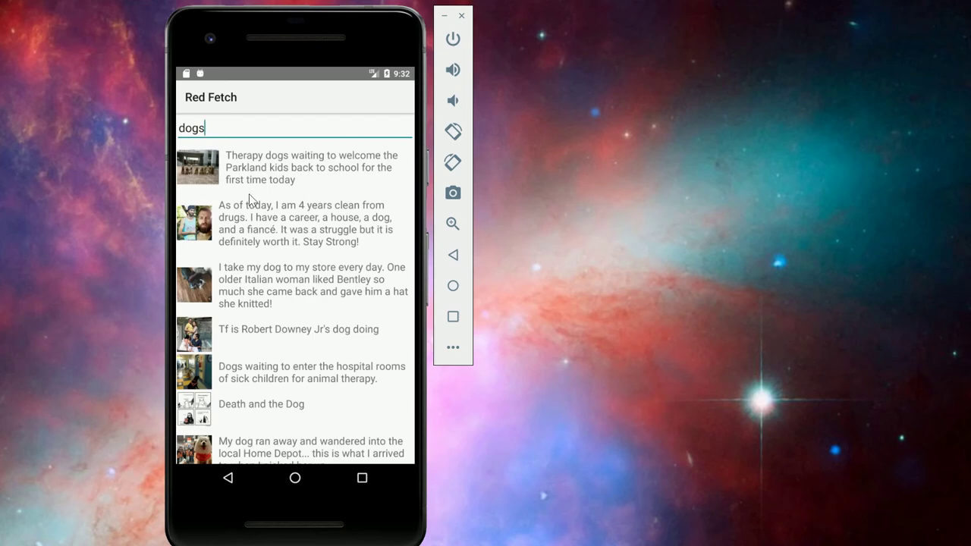
pyautogui.scroll(-1, 308, 332)
pyautogui.scroll(-3, 306, 327)
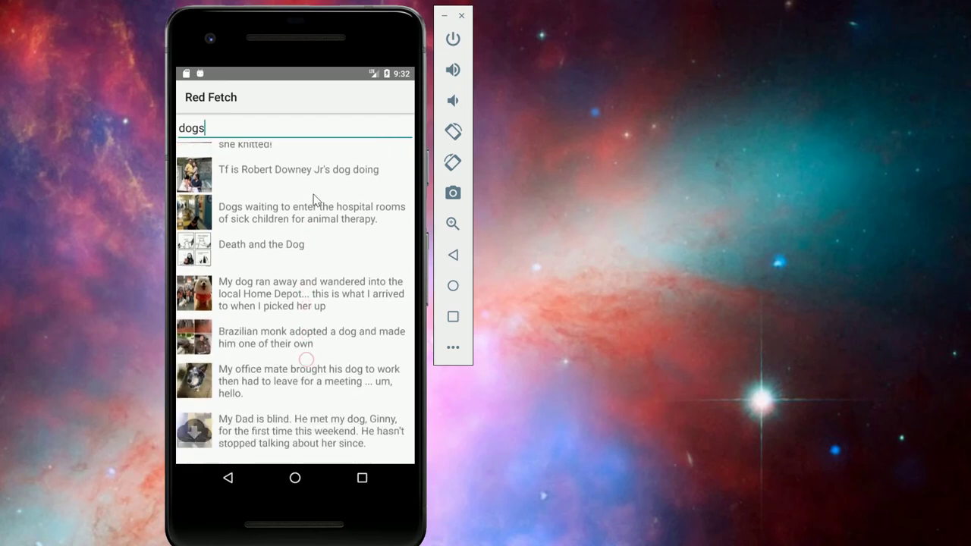
pyautogui.scroll(-2, 307, 327)
pyautogui.scroll(-2, 289, 328)
pyautogui.scroll(-3, 258, 328)
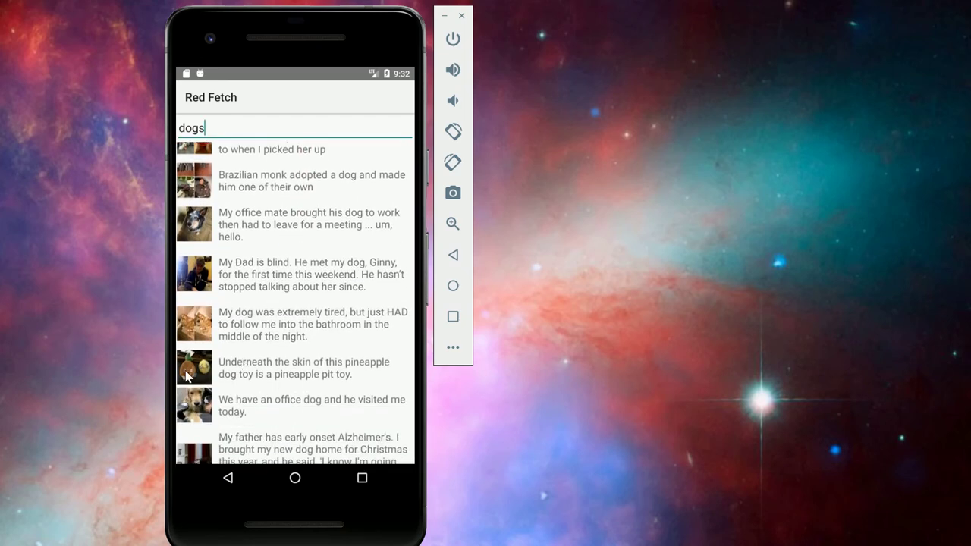
# - View the office dog post, then dismiss the blind Dad, extremely tired dog and pineapple toy posts
pyautogui.click(226, 407)
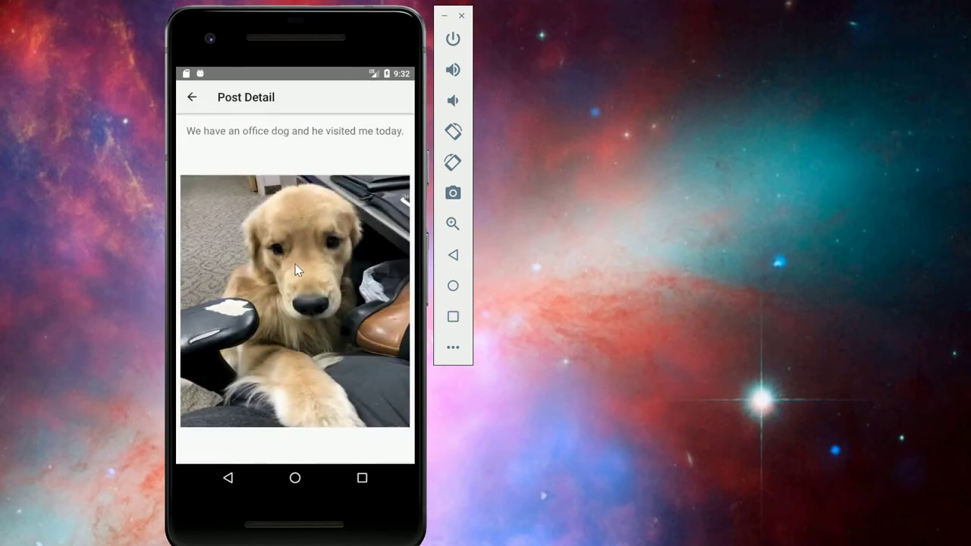
pyautogui.click(194, 97)
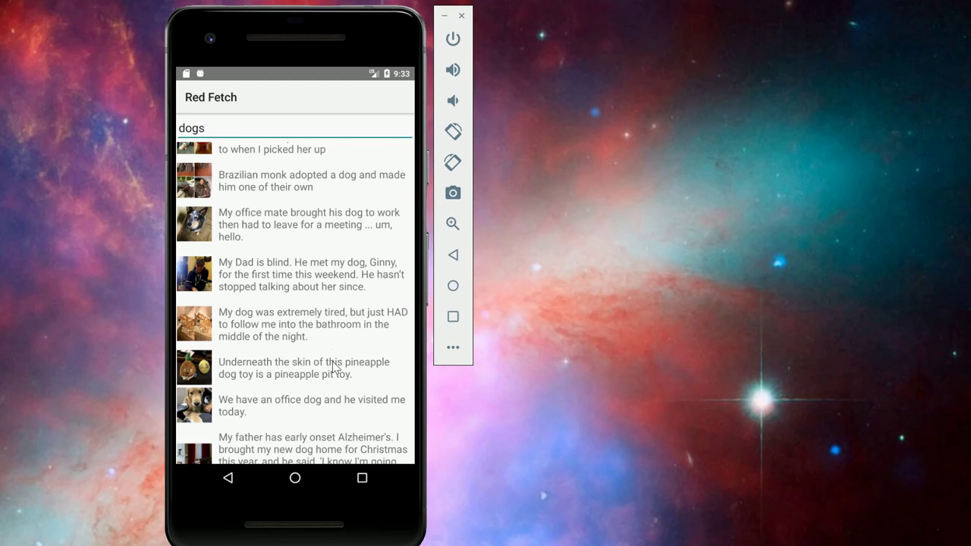
pyautogui.scroll(-3, 330, 356)
pyautogui.scroll(3, 350, 233)
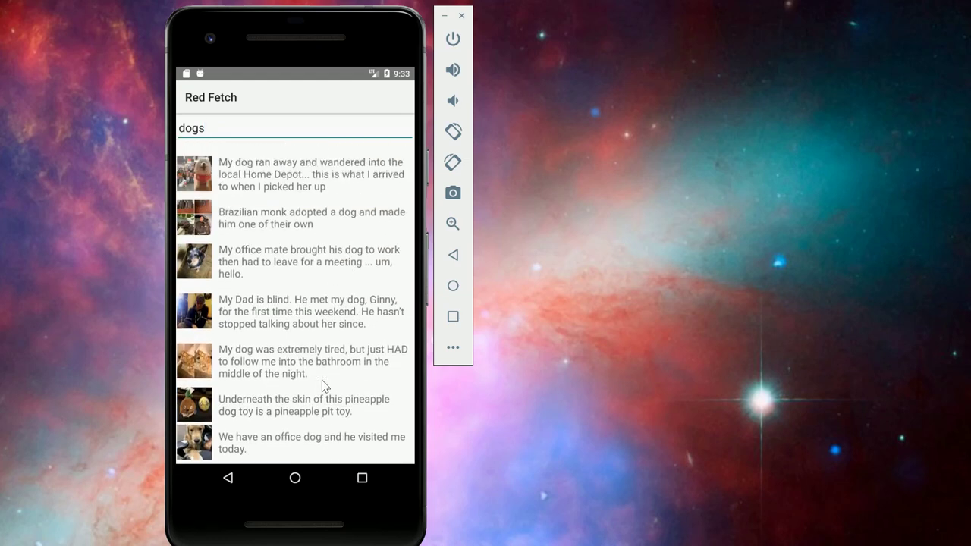
pyautogui.scroll(2, 326, 227)
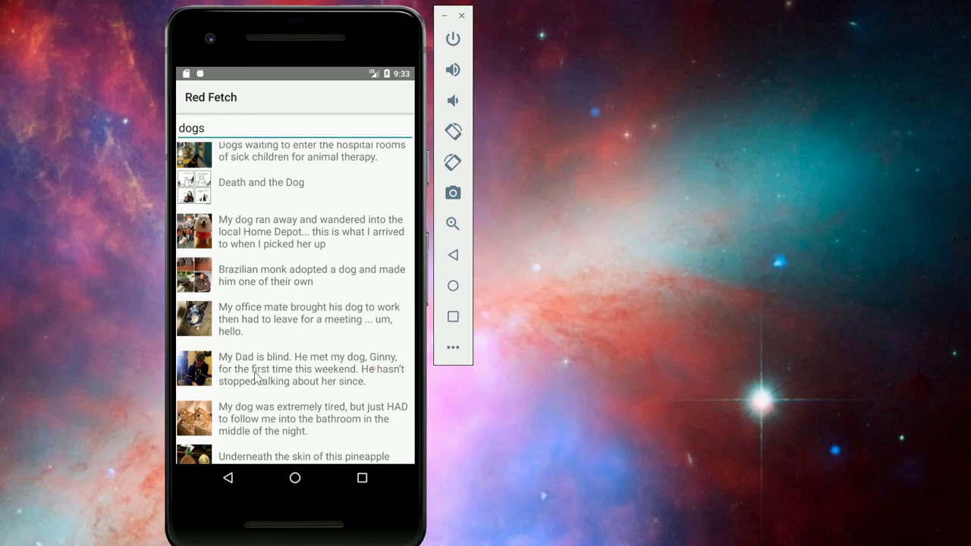
pyautogui.moveTo(372, 367); pyautogui.dragTo(255, 379)
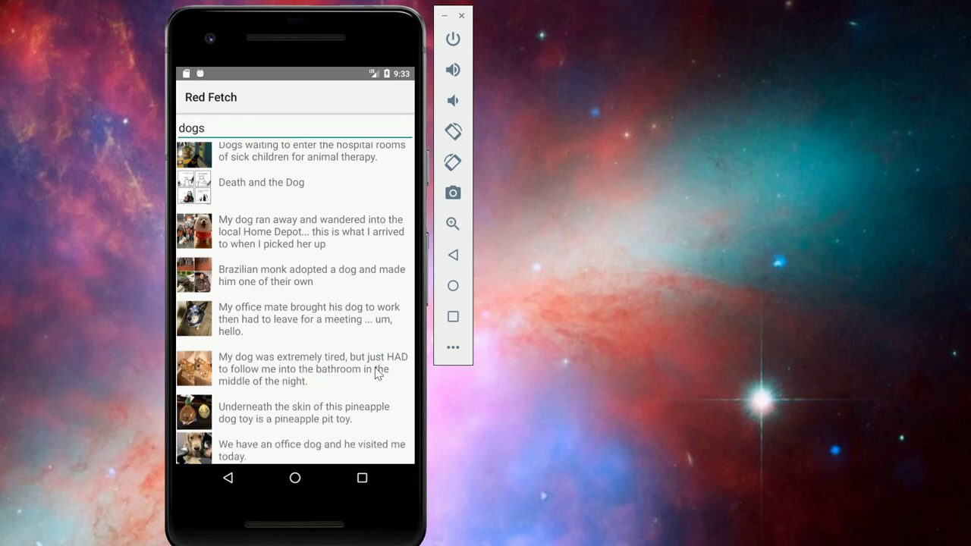
pyautogui.moveTo(377, 372); pyautogui.dragTo(261, 375)
pyautogui.moveTo(362, 371); pyautogui.dragTo(269, 375)
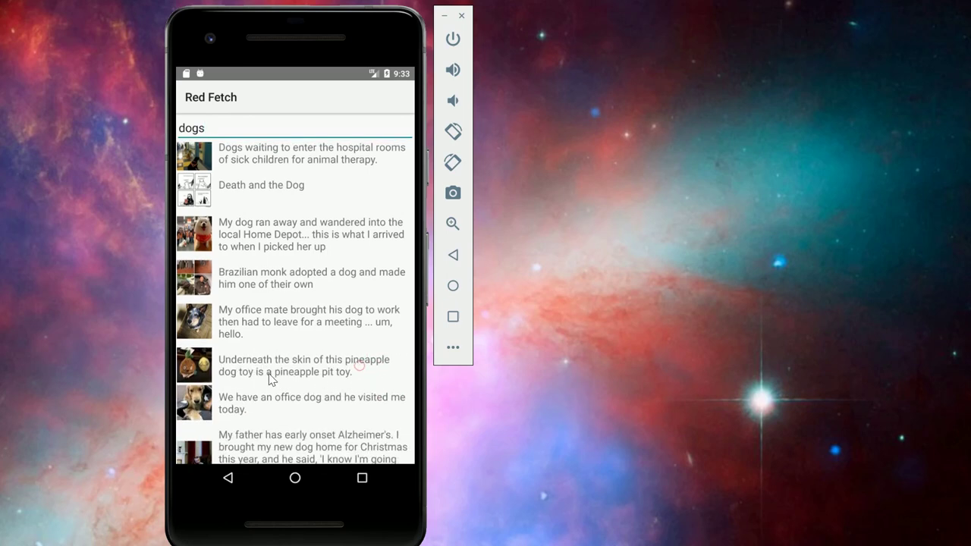